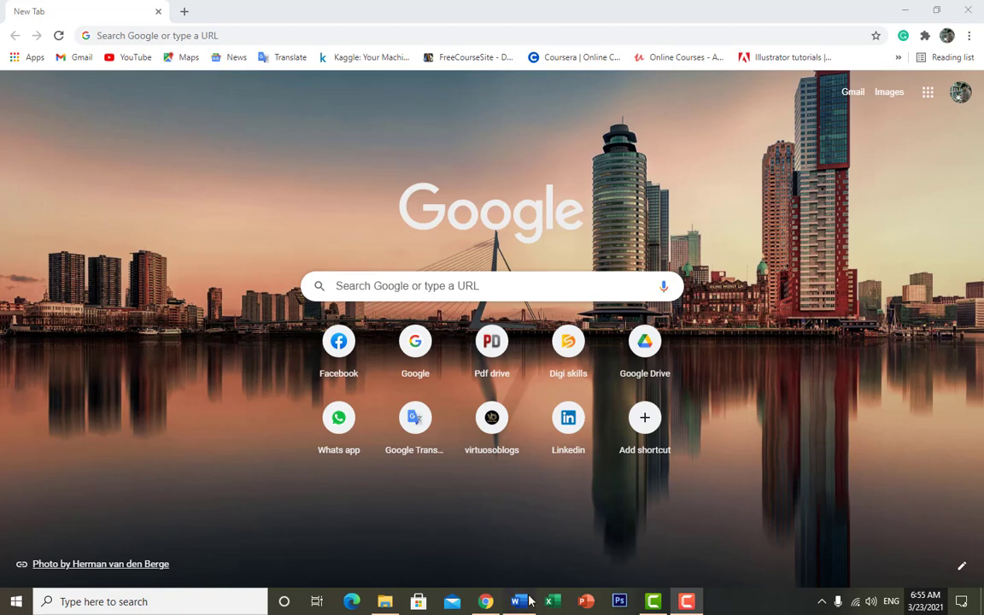
- Switch between the Word document and Chrome, ending on the browser's new tab
{"action": "mouse_move", "coordinate": [516, 602]}
{"action": "left_click", "coordinate": [504, 534]}
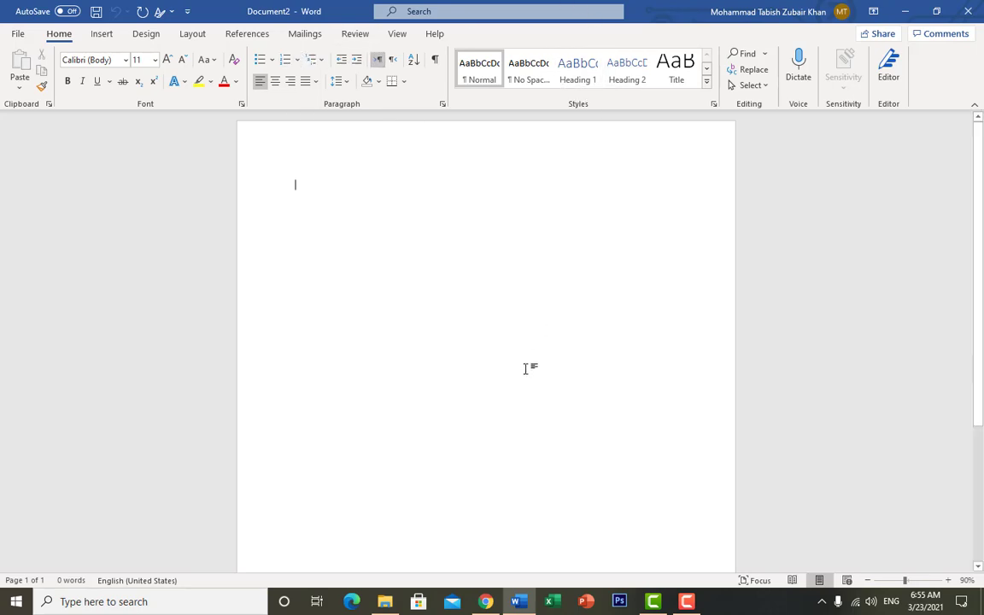
{"action": "left_click", "coordinate": [489, 603]}
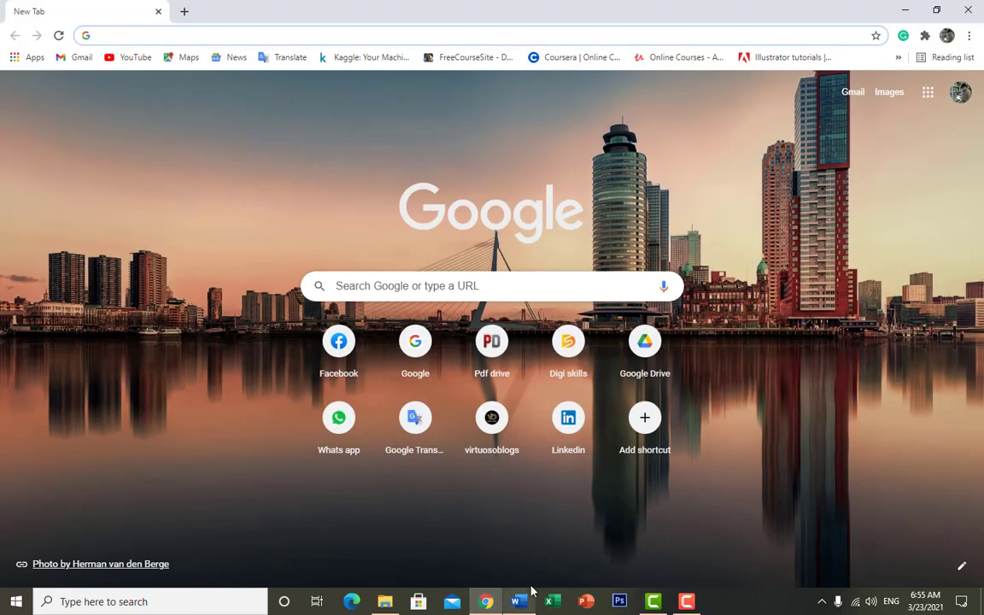
{"action": "left_click", "coordinate": [529, 466]}
{"action": "key", "text": "alt+Tab"}
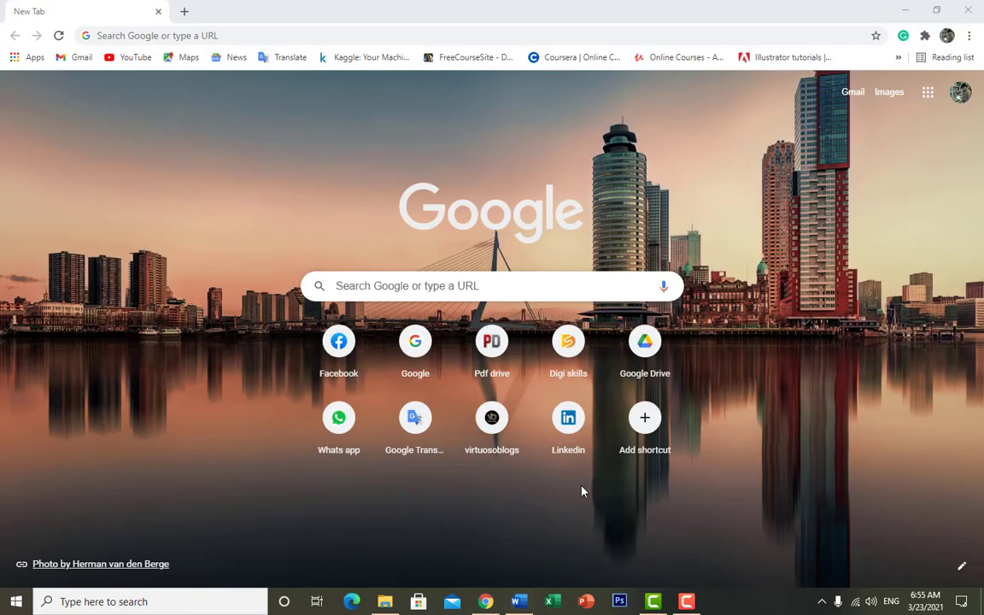
- Search Google for 'grammarly office add in' and open the Grammarly for MS Office result
{"action": "left_click", "coordinate": [223, 35]}
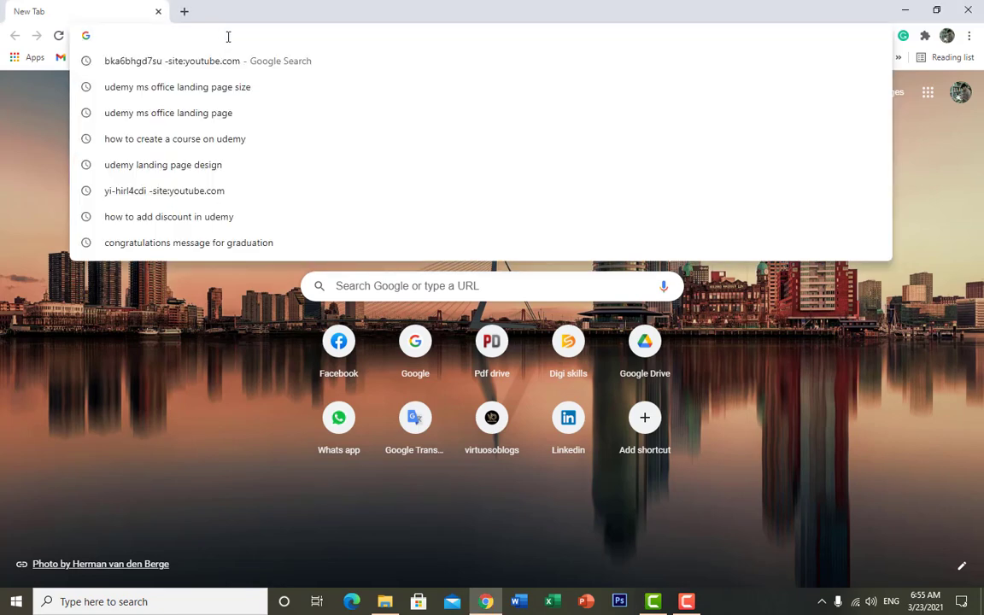
{"action": "type", "text": "gramer"}
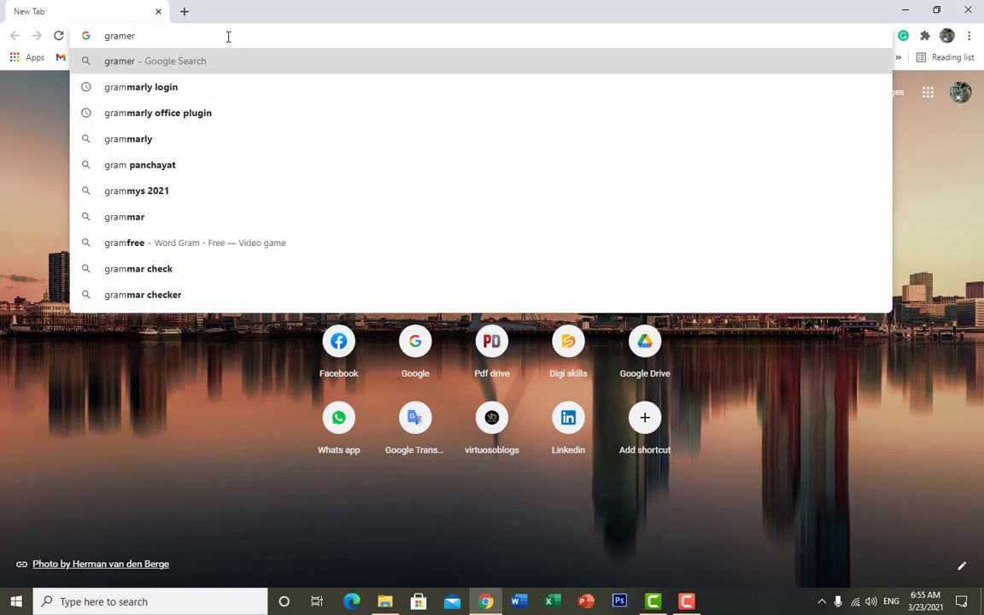
{"action": "type", "text": "lly"}
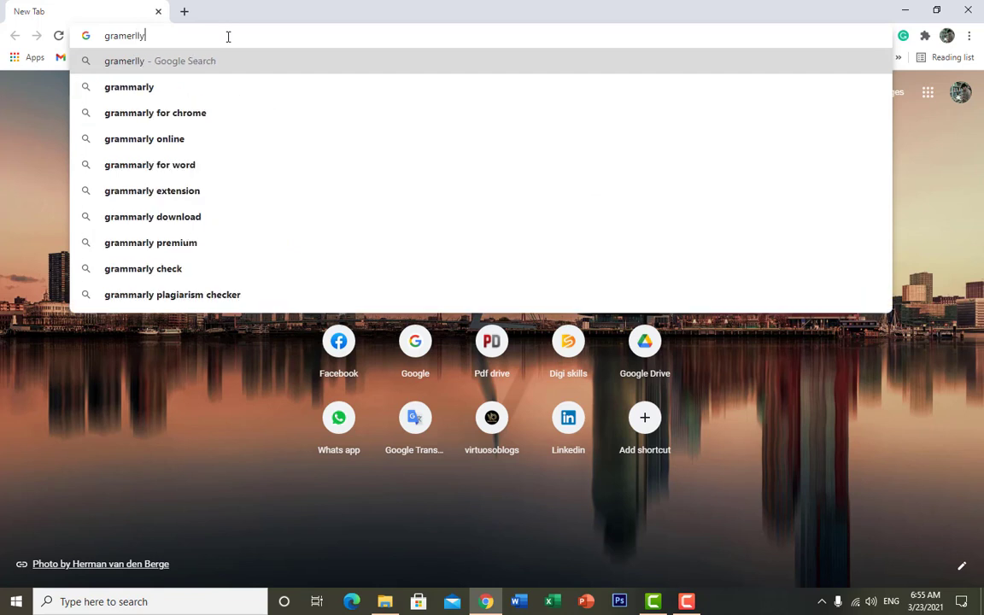
{"action": "type", "text": " office plugin"}
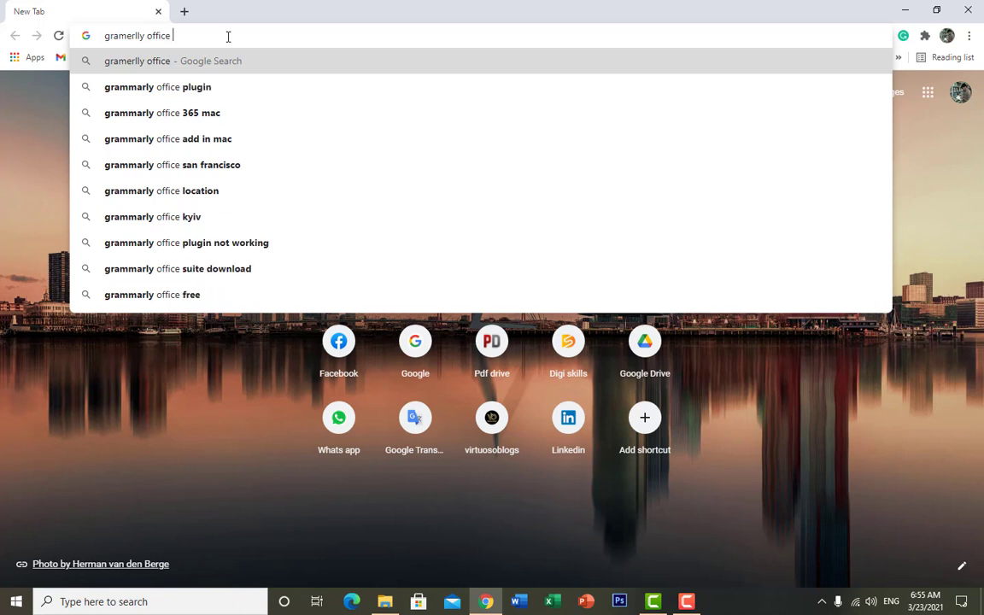
{"action": "key", "text": "Down"}
{"action": "key", "text": "Down"}
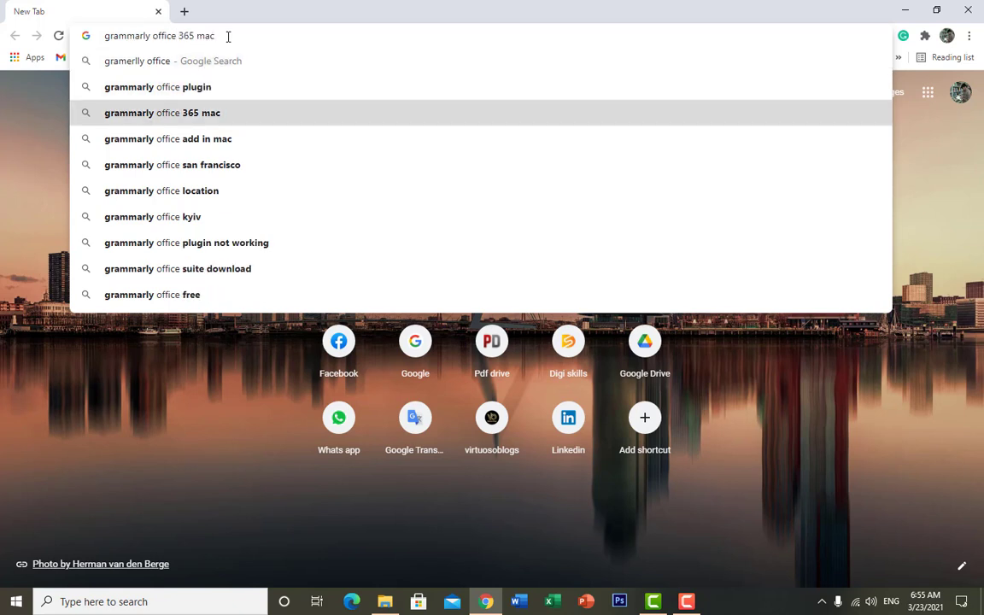
{"action": "key", "text": "Up"}
{"action": "key", "text": "BackSpace"}
{"action": "key", "text": "BackSpace"}
{"action": "key", "text": "BackSpace"}
{"action": "key", "text": "BackSpace"}
{"action": "key", "text": "BackSpace"}
{"action": "key", "text": "BackSpace"}
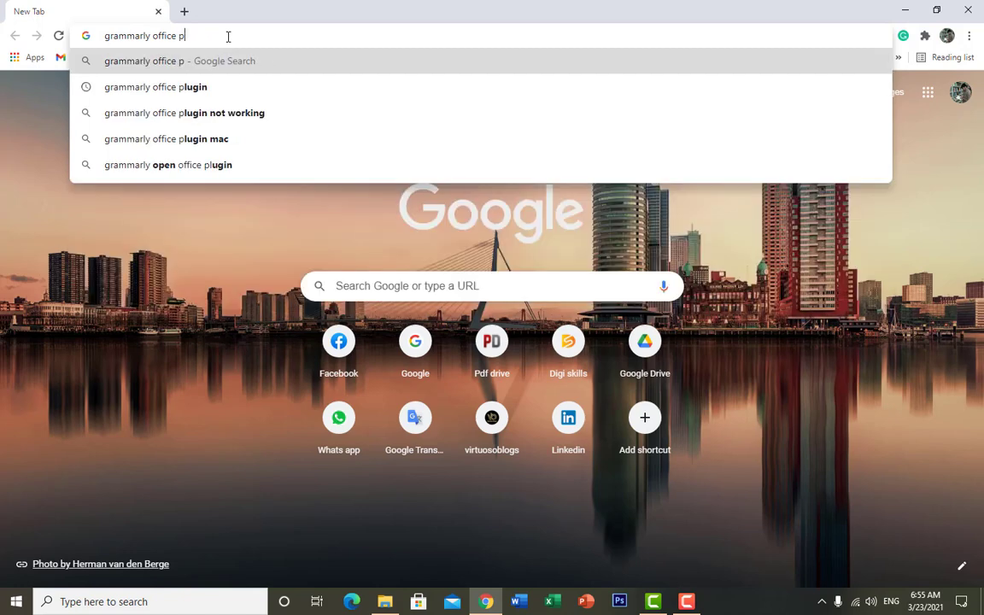
{"action": "type", "text": "add in"}
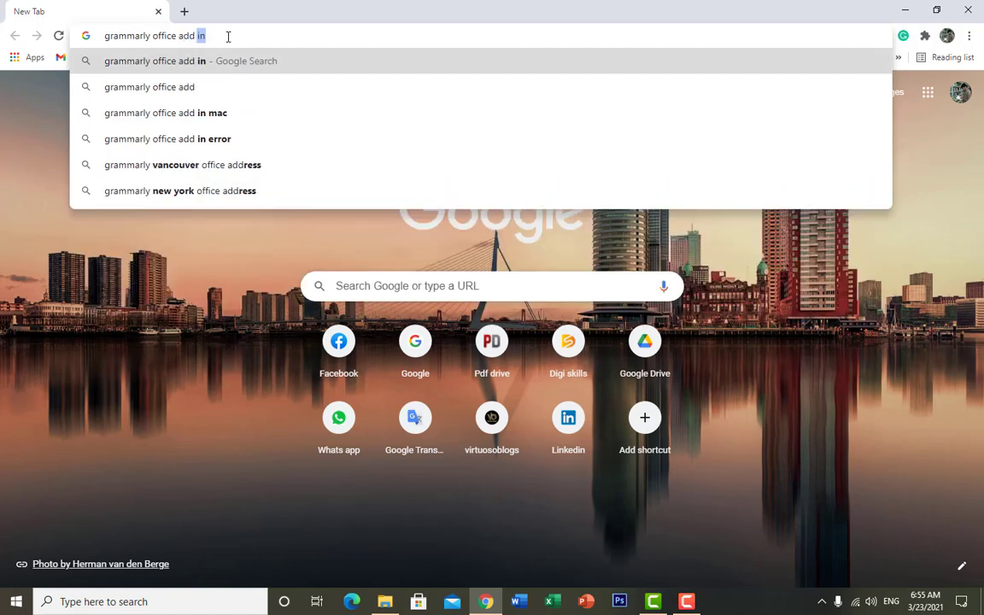
{"action": "key", "text": "Return"}
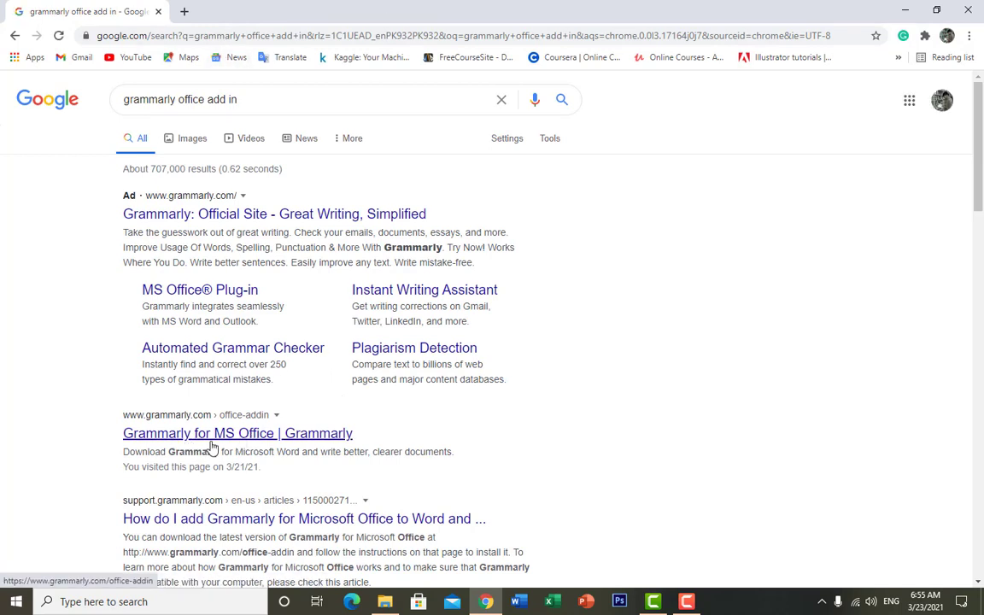
{"action": "left_click", "coordinate": [217, 441]}
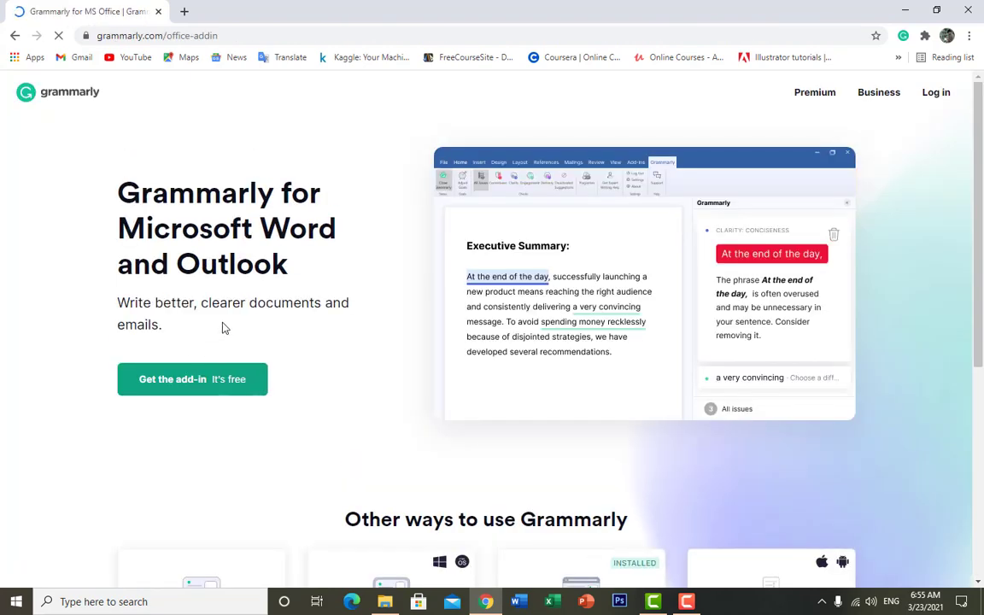
- Download GrammarlyAddInSetup.exe to Downloads through Free Download Manager, then minimize the manager
{"action": "left_click", "coordinate": [177, 386]}
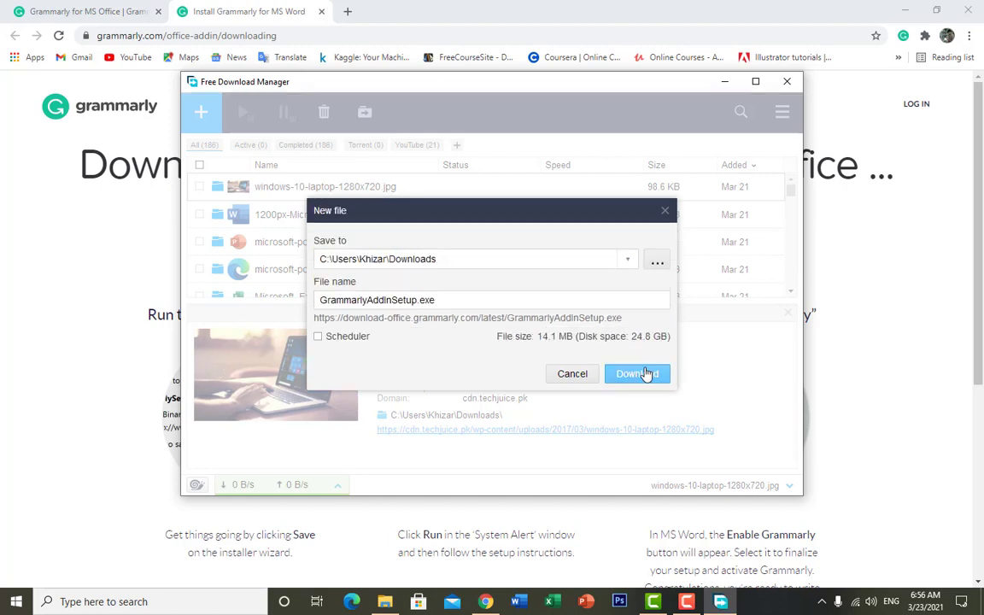
{"action": "left_click", "coordinate": [637, 374]}
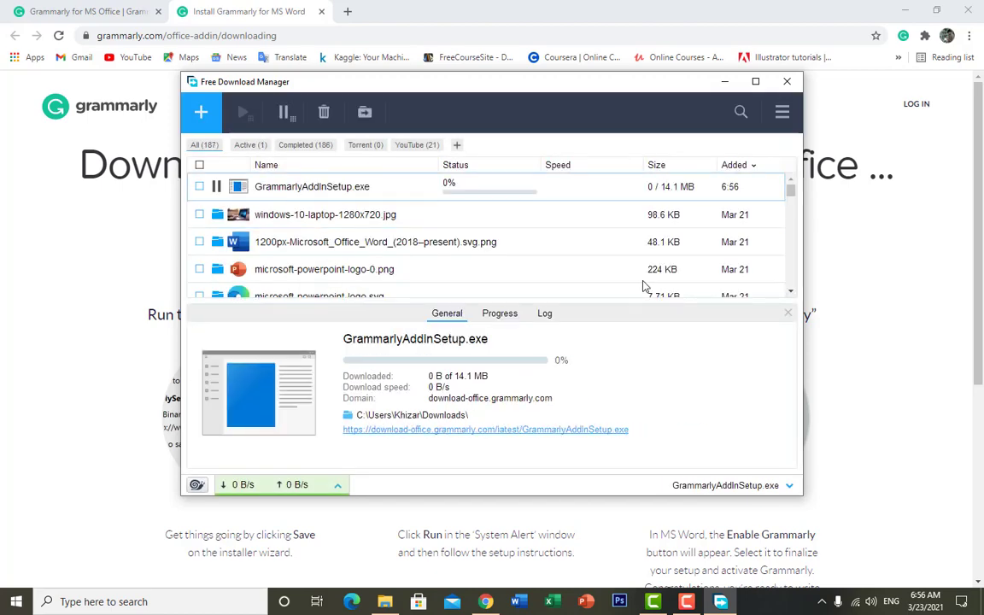
{"action": "left_click", "coordinate": [725, 82]}
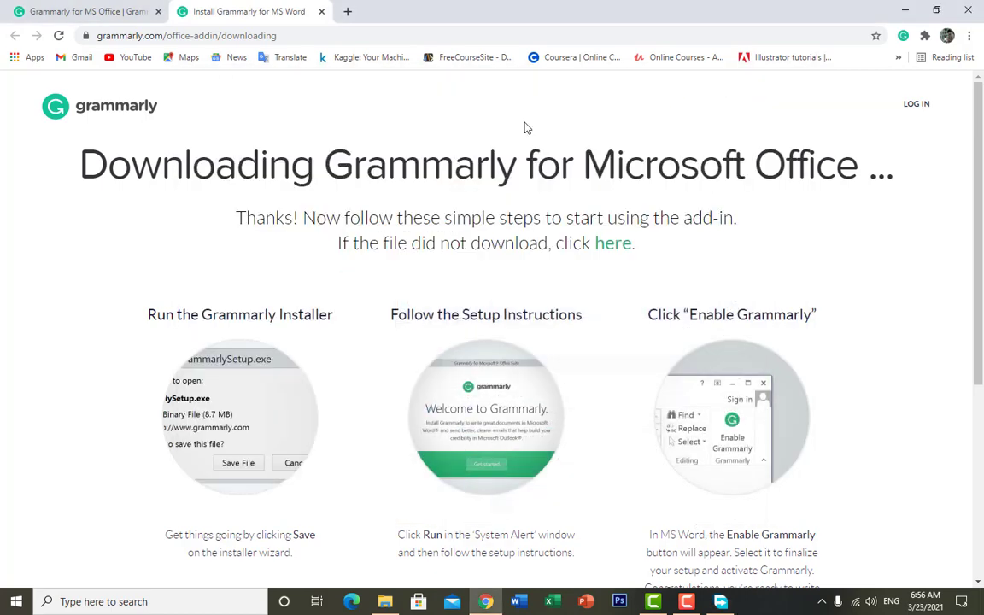
{"action": "left_click", "coordinate": [347, 11]}
- Reach the Chrome Web Store through a Google search for 'chrome store'
{"action": "left_click", "coordinate": [342, 31]}
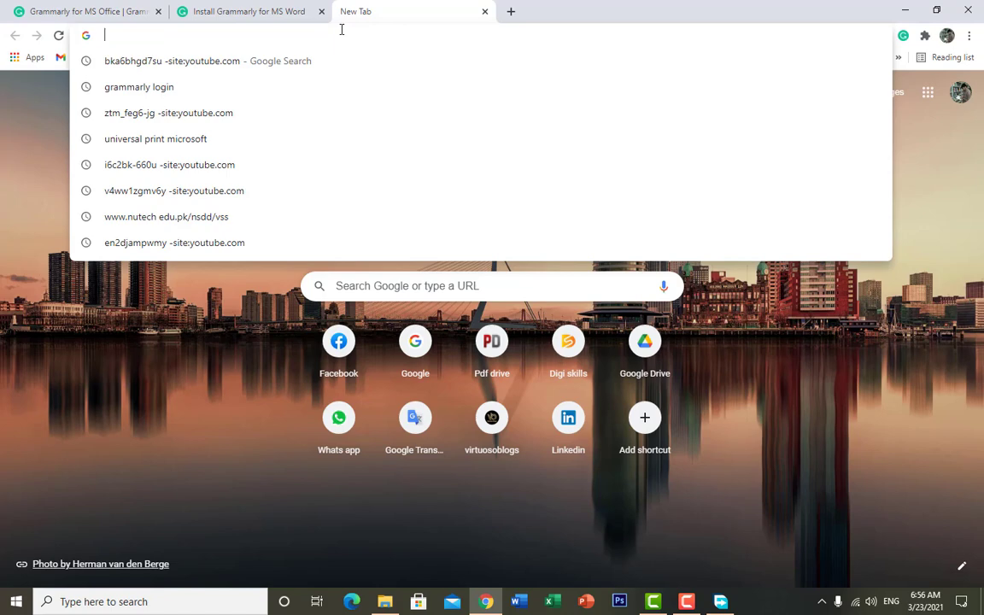
{"action": "type", "text": "chro"}
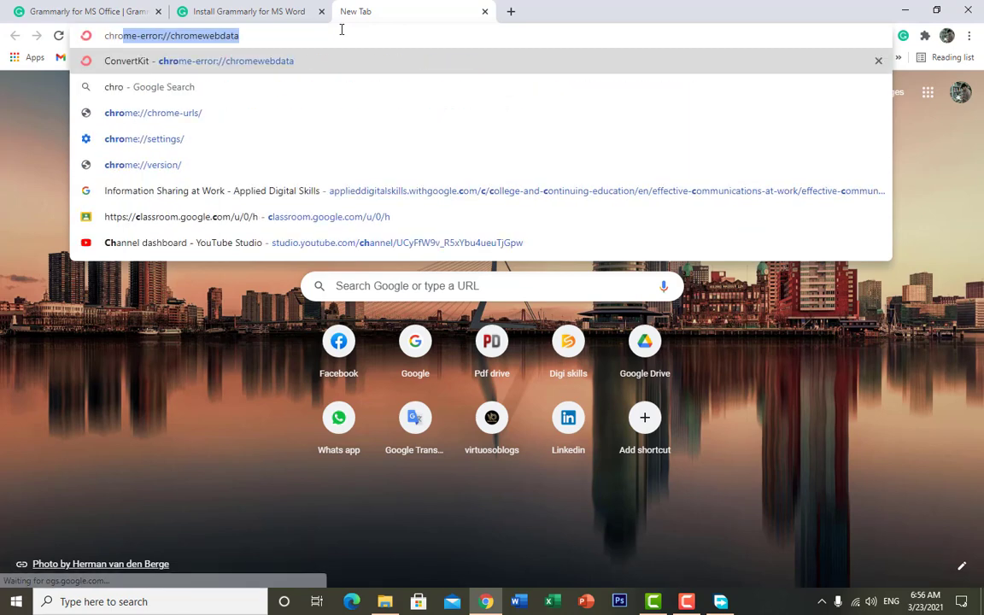
{"action": "type", "text": "me store"}
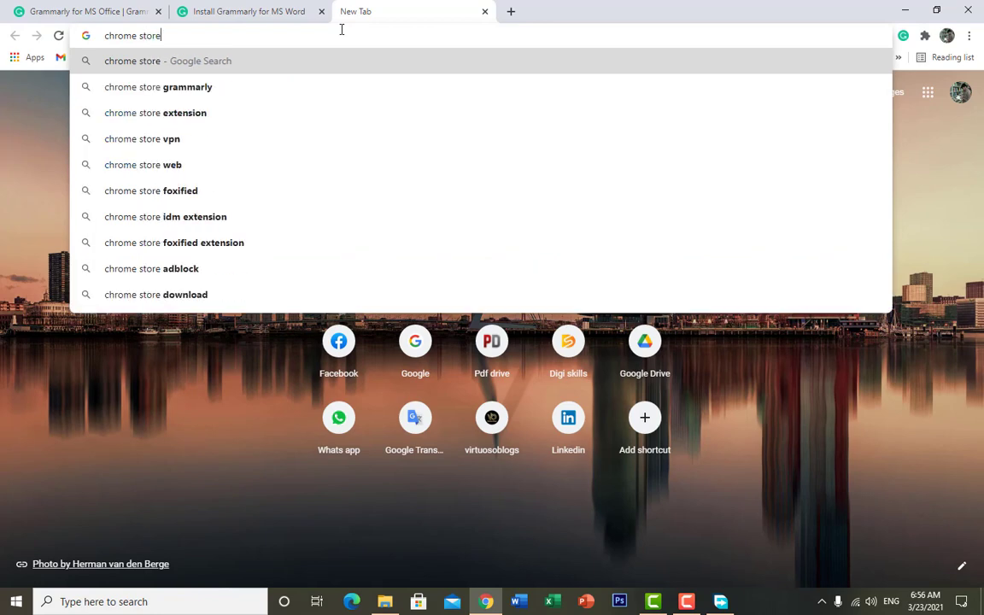
{"action": "left_click", "coordinate": [249, 114]}
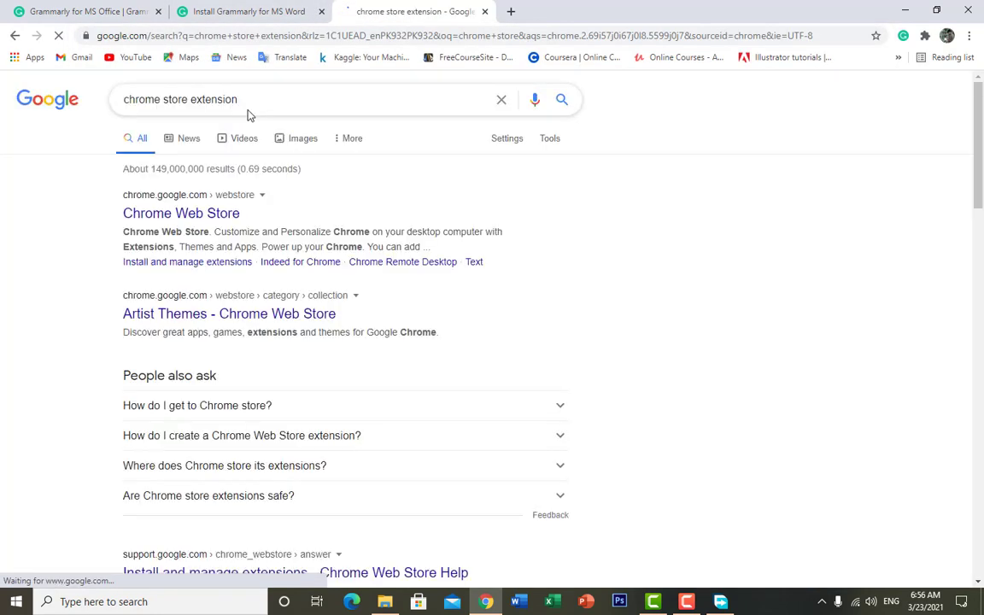
{"action": "left_click", "coordinate": [203, 219]}
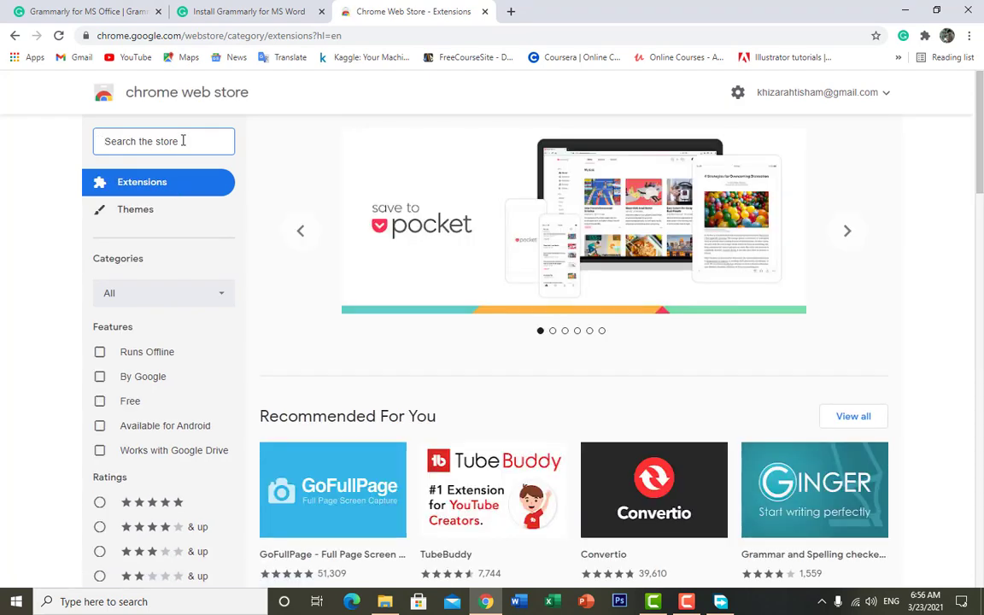
- Search the Web Store for 'grammarly', correcting the misspelling, and open Grammarly for Chrome
{"action": "type", "text": "gram"}
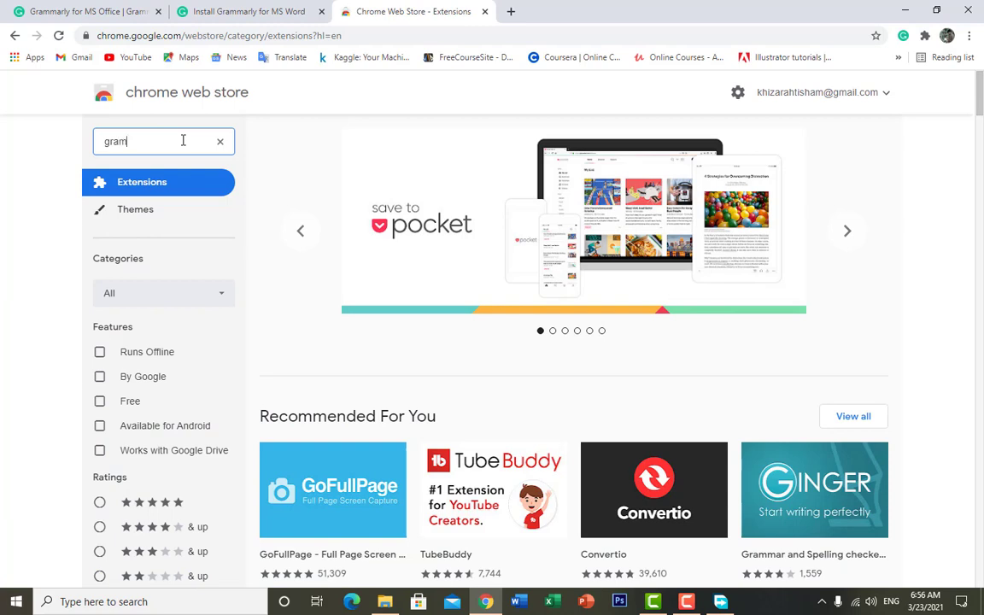
{"action": "type", "text": "erlly"}
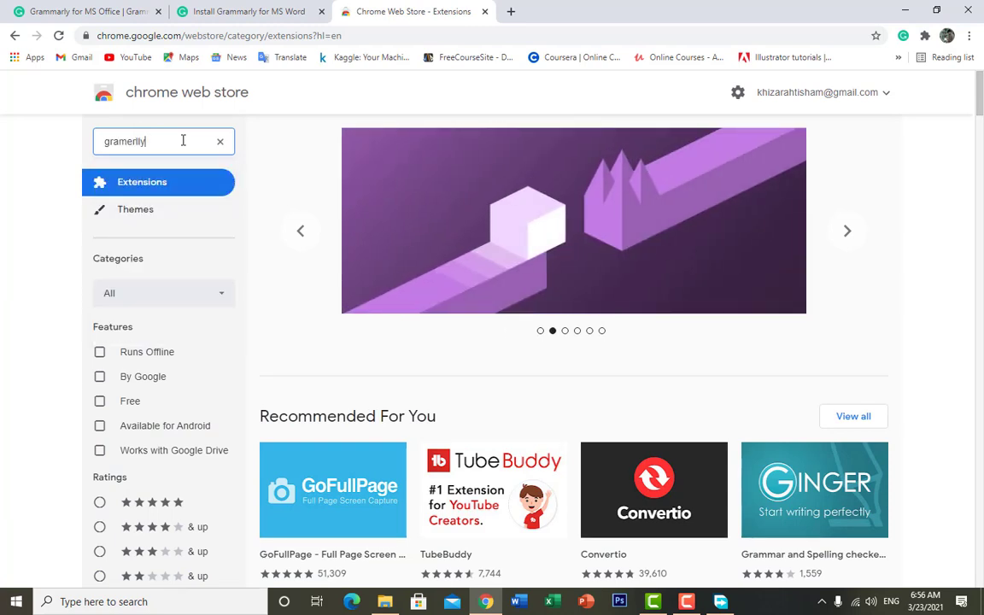
{"action": "key", "text": "BackSpace"}
{"action": "key", "text": "BackSpace"}
{"action": "key", "text": "BackSpace"}
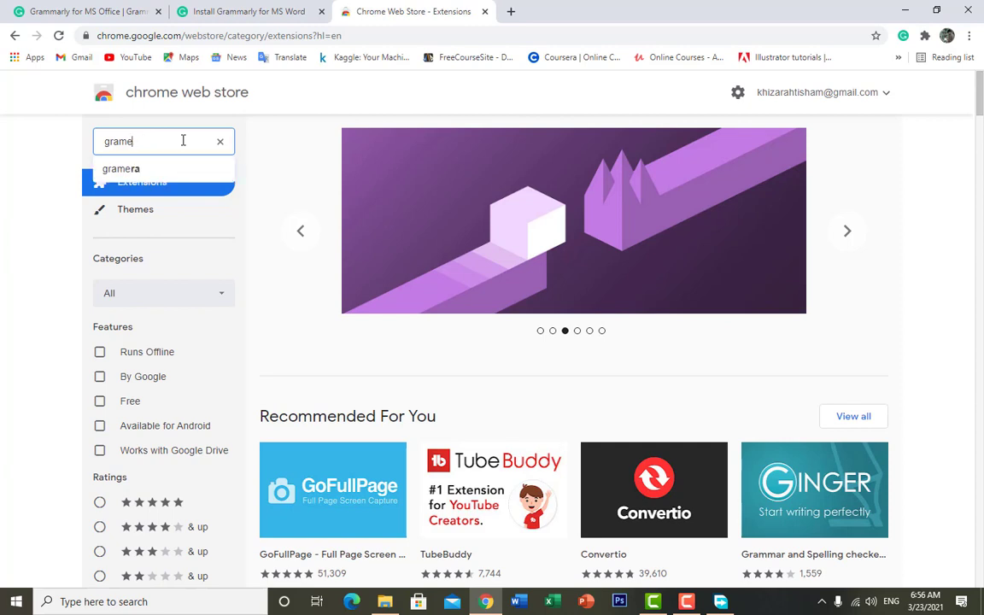
{"action": "key", "text": "BackSpace"}
{"action": "key", "text": "BackSpace"}
{"action": "key", "text": "BackSpace"}
{"action": "type", "text": "a"}
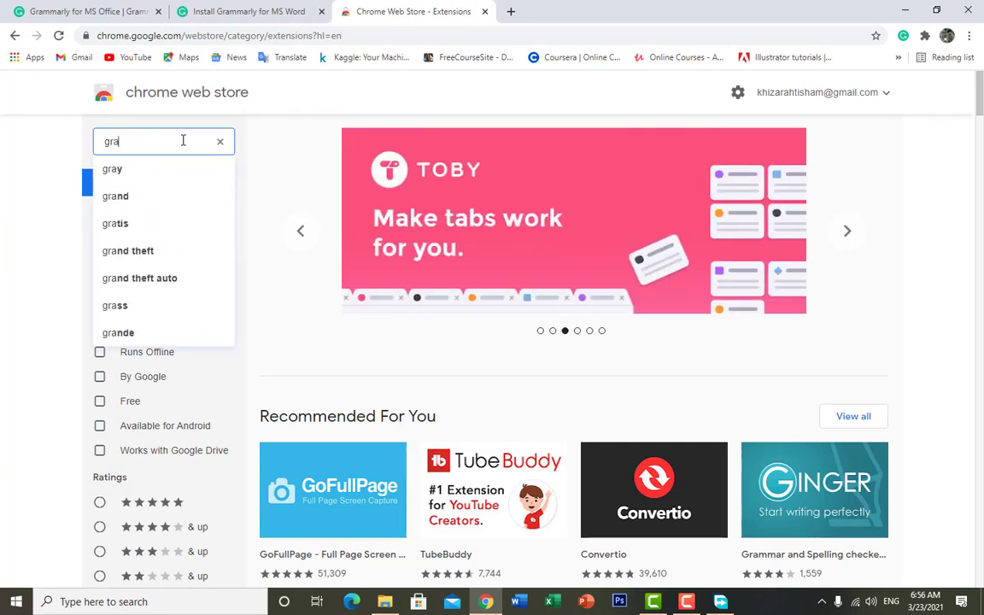
{"action": "type", "text": "mma"}
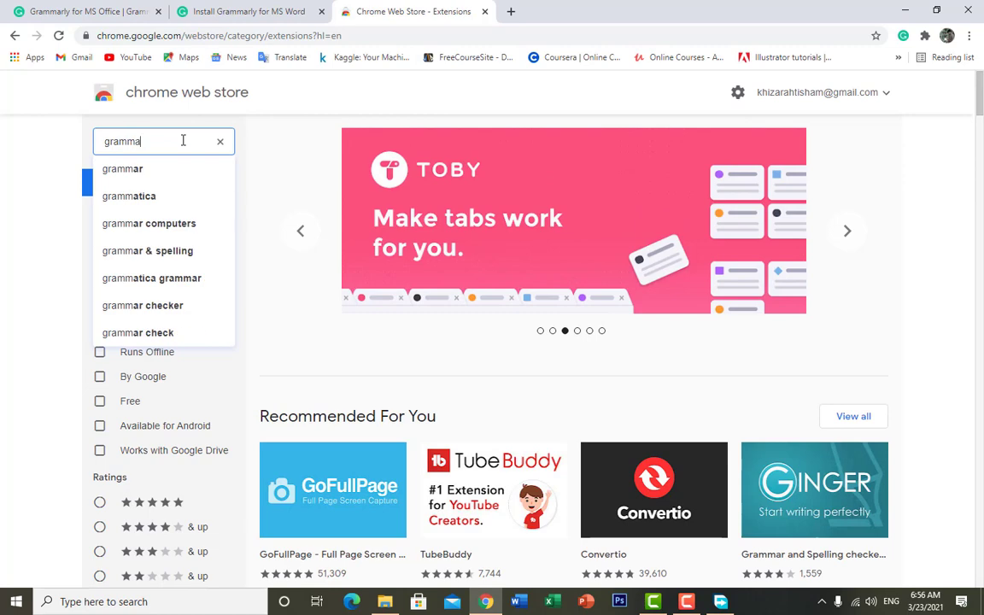
{"action": "type", "text": "rly"}
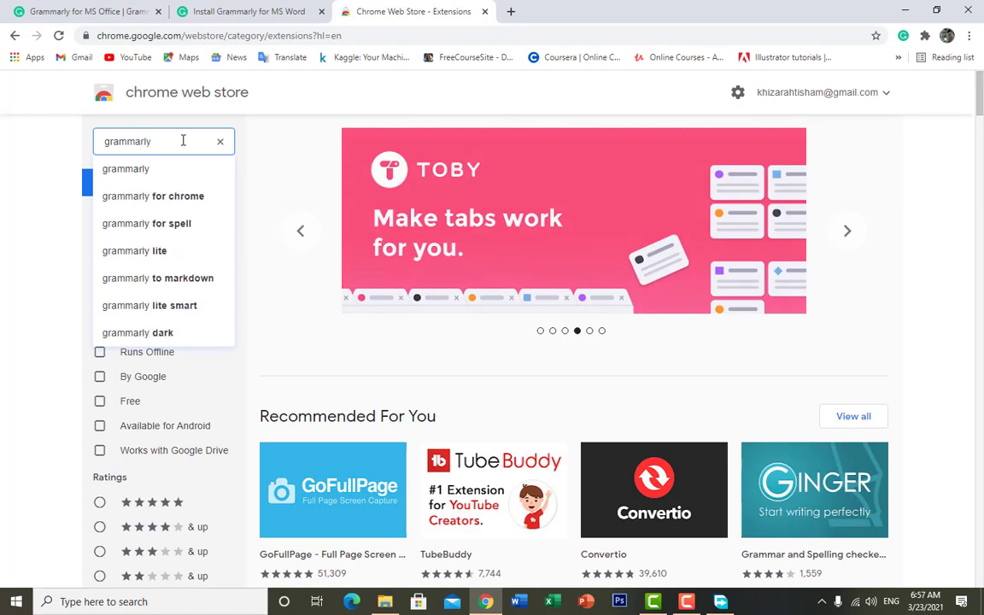
{"action": "key", "text": "Return"}
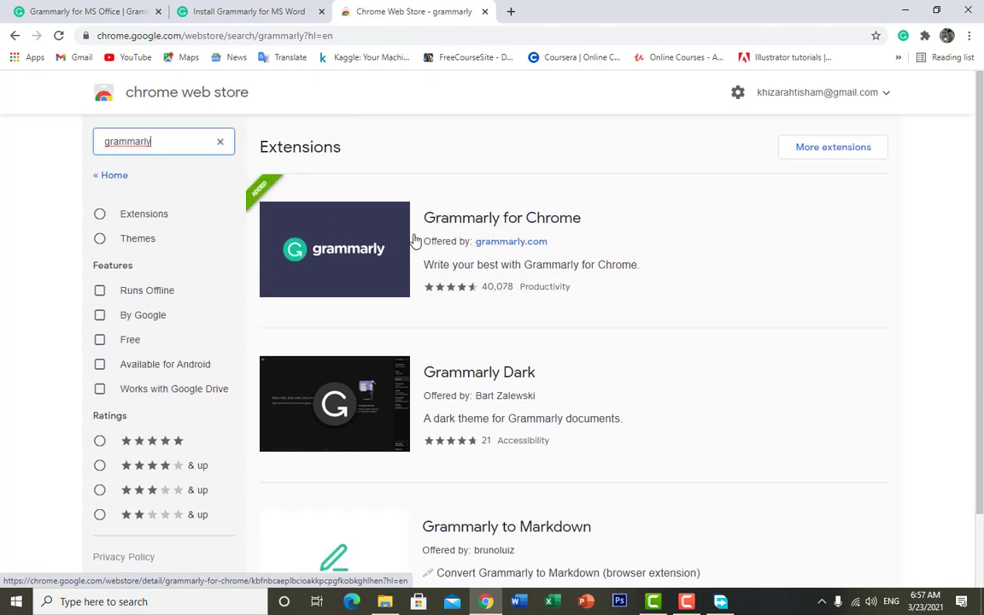
{"action": "left_click", "coordinate": [416, 244]}
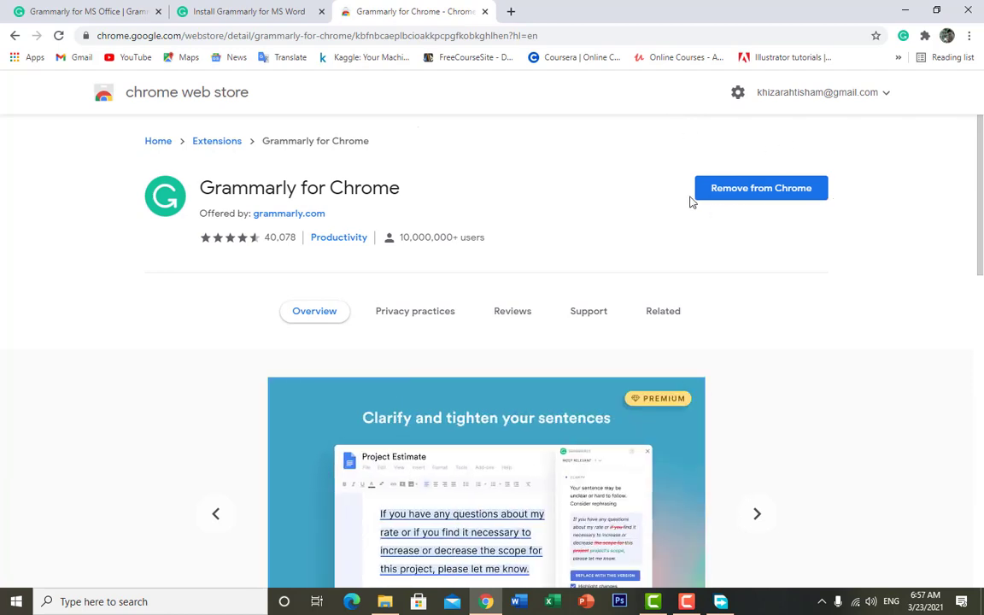
- Bring up Free Download Manager showing the completed GrammarlyAddInSetup.exe download
{"action": "left_click", "coordinate": [723, 601]}
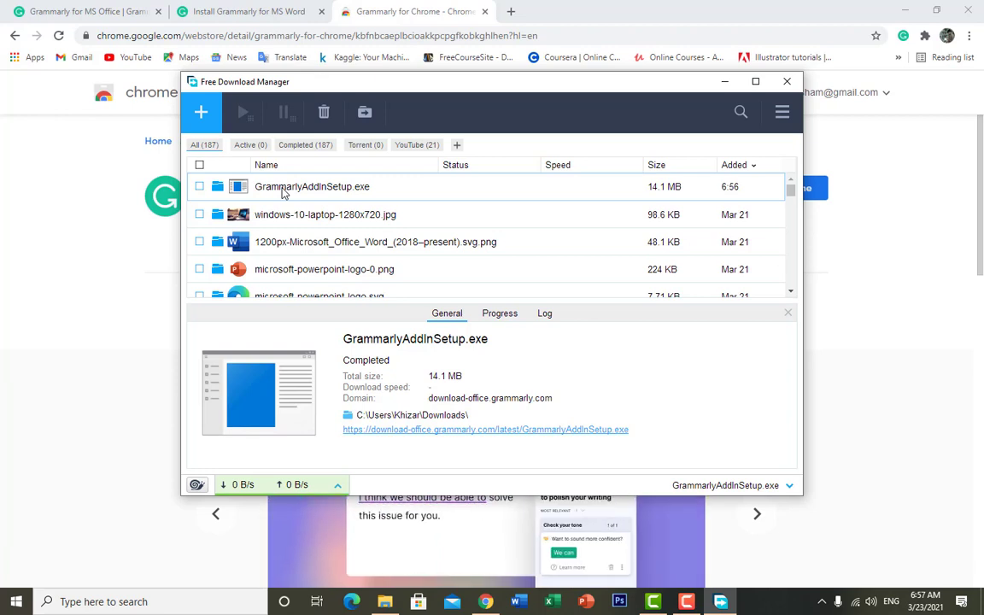
- Run GrammarlyAddInSetup.exe from Free Download Manager and minimize the manager
{"action": "double_click", "coordinate": [282, 192]}
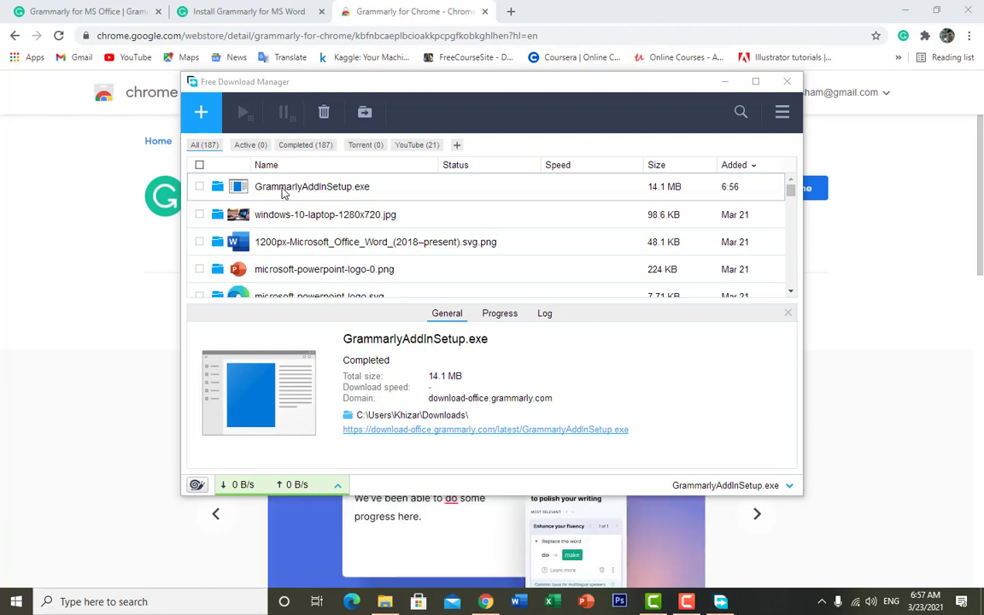
{"action": "left_click", "coordinate": [726, 82]}
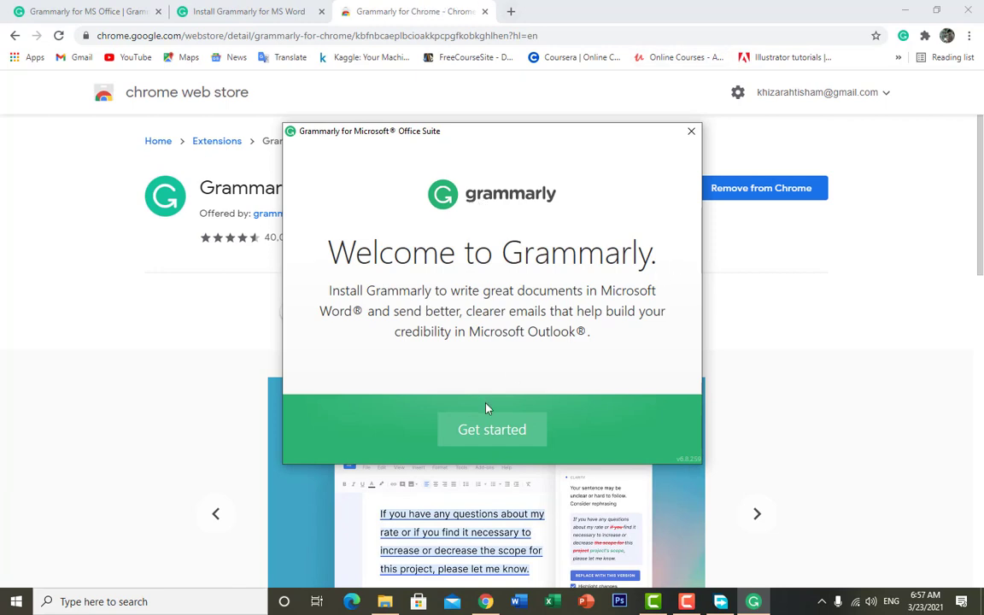
- Install Grammarly for Word and Outlook, finish the installer, and switch to Word
{"action": "left_click", "coordinate": [508, 431]}
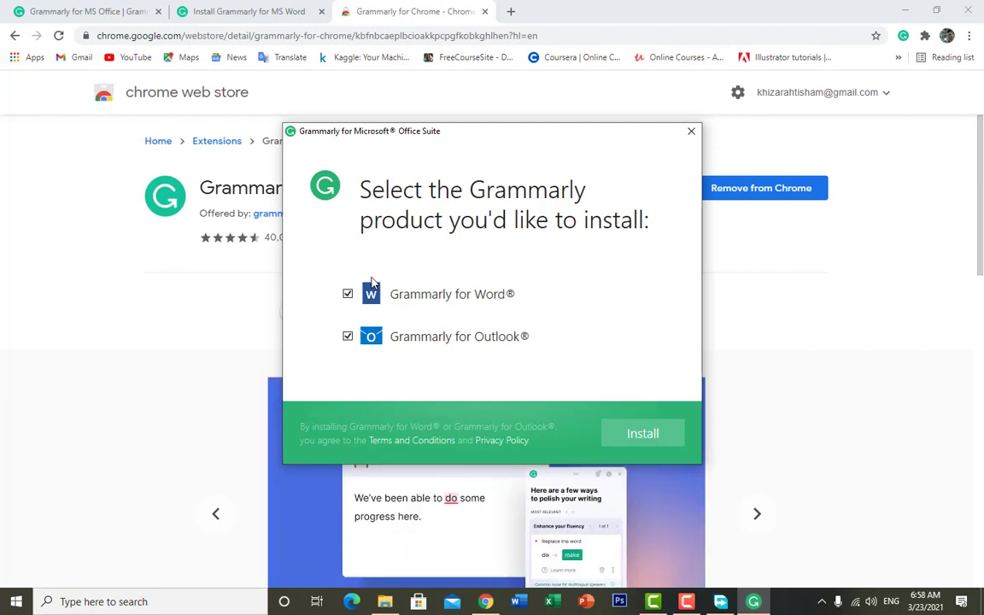
{"action": "left_click", "coordinate": [625, 438]}
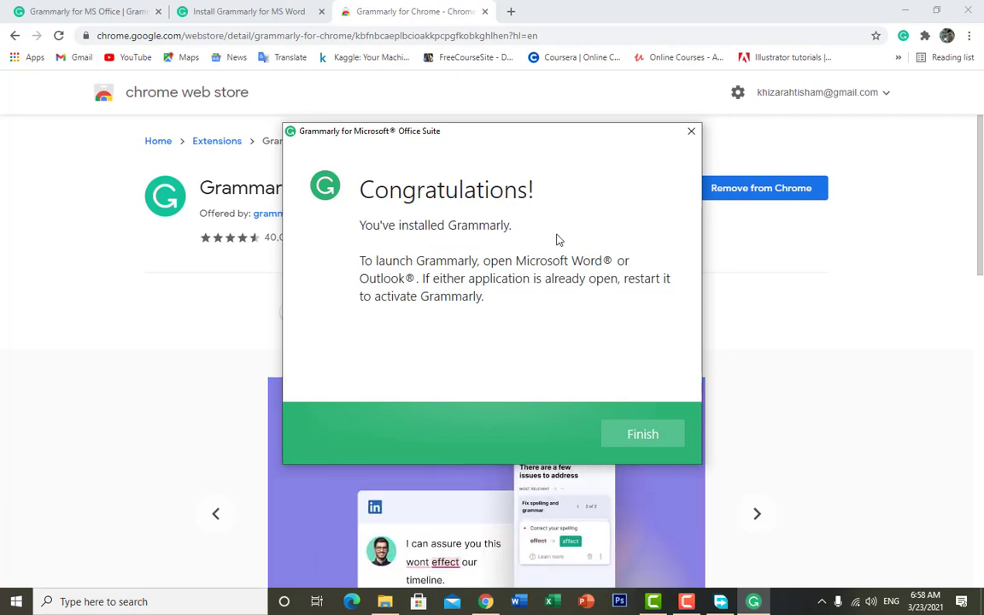
{"action": "left_click", "coordinate": [644, 435]}
{"action": "left_click", "coordinate": [519, 603]}
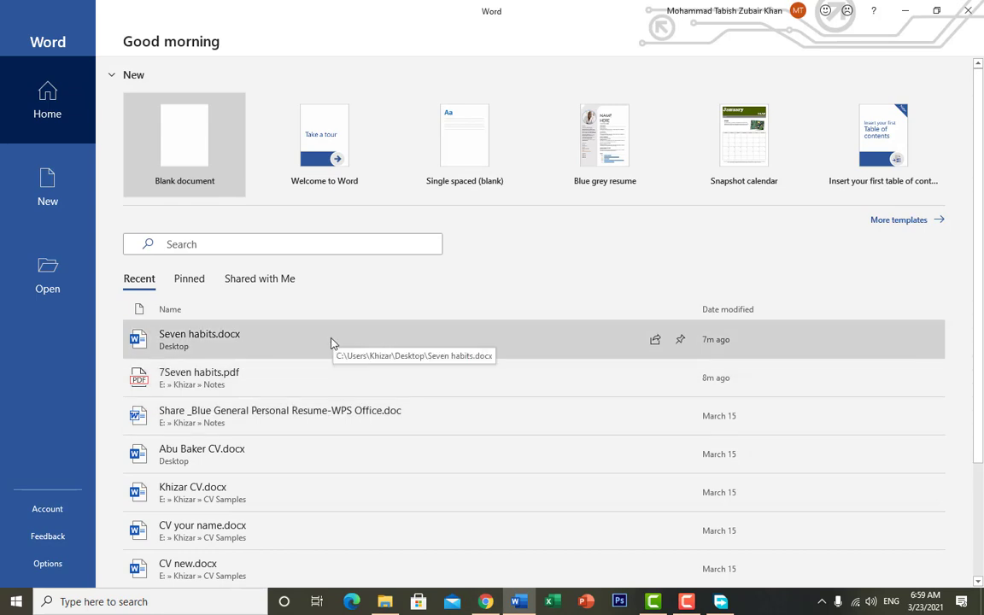
- Open Seven habits.docx from Word's Recent list
{"action": "left_click", "coordinate": [333, 344]}
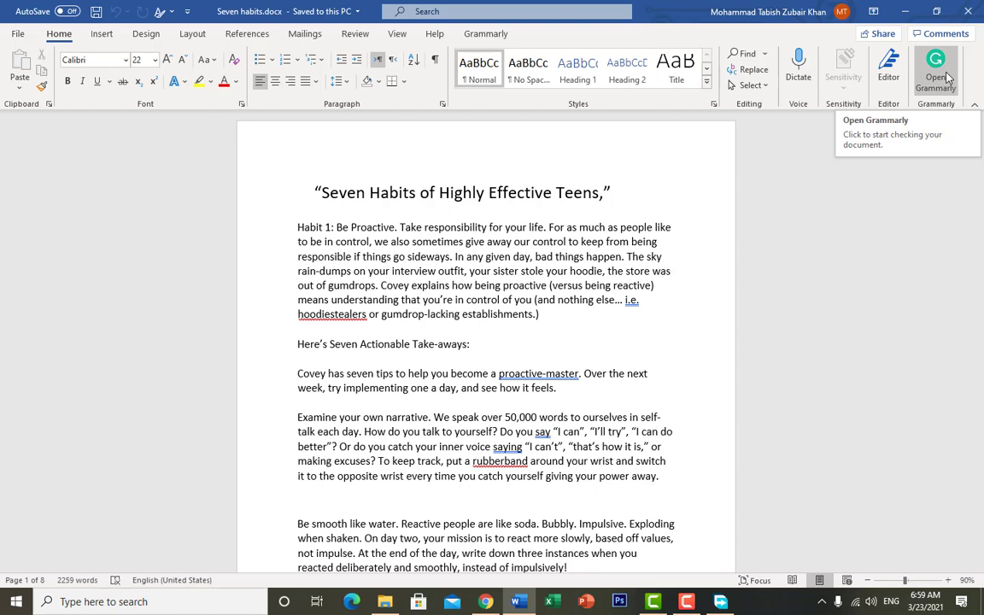
- Open the Grammarly sidebar from the ribbon's Grammarly tab
{"action": "left_click", "coordinate": [936, 73]}
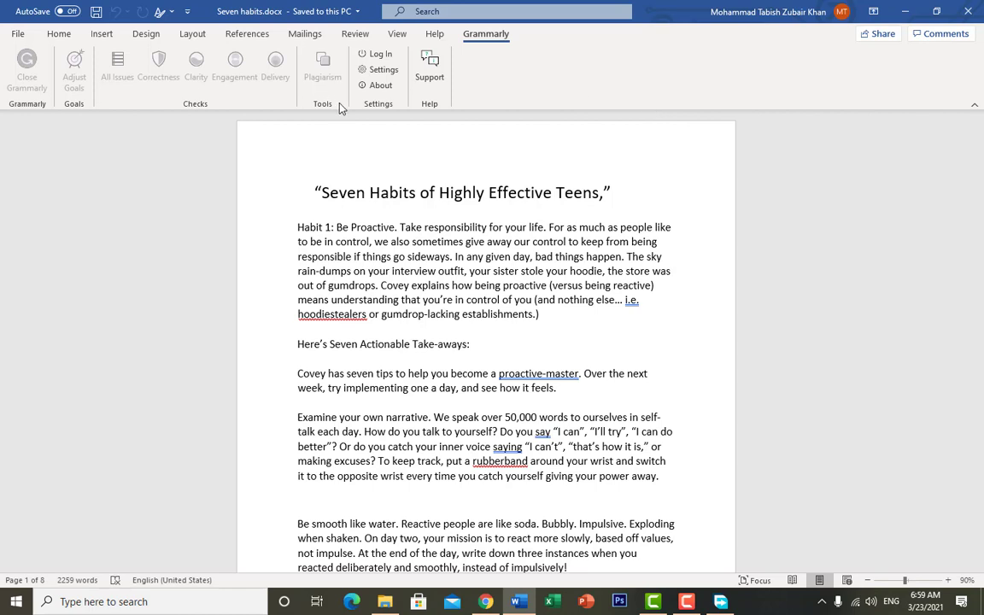
{"action": "left_click", "coordinate": [371, 56]}
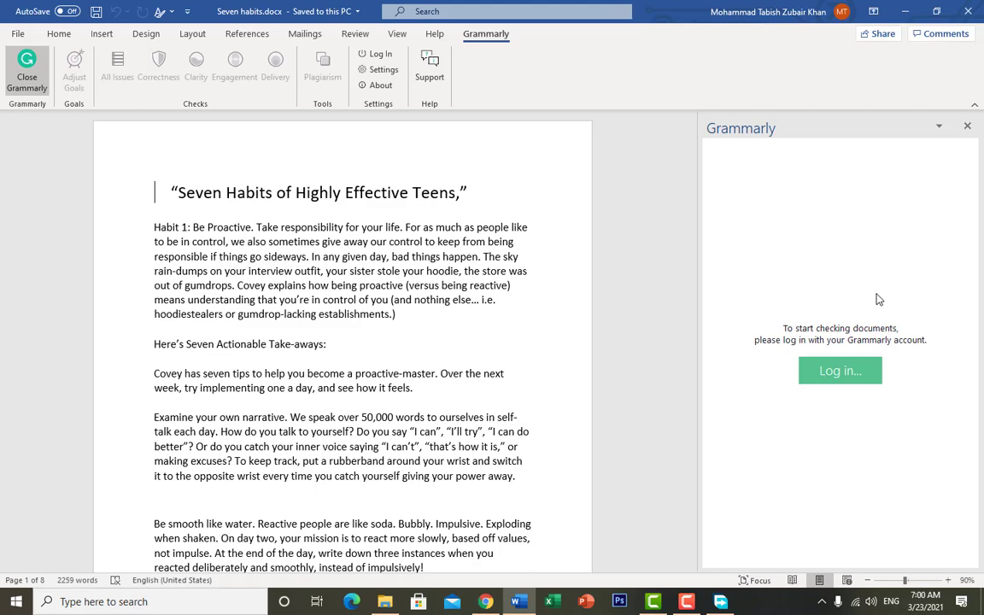
- Log in to Grammarly from the sidebar using Continue with Google
{"action": "left_click", "coordinate": [836, 373]}
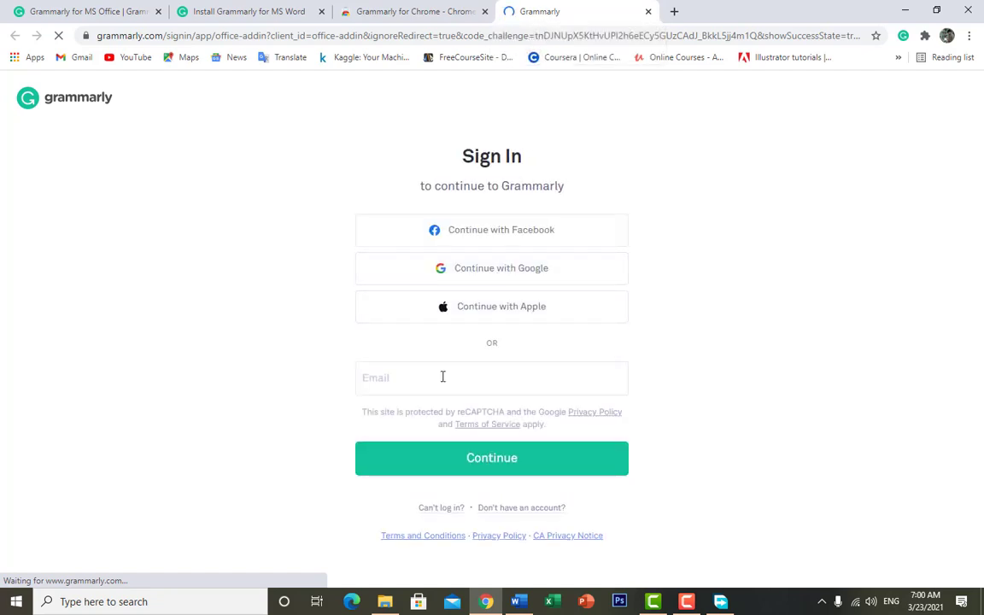
{"action": "left_click", "coordinate": [460, 278]}
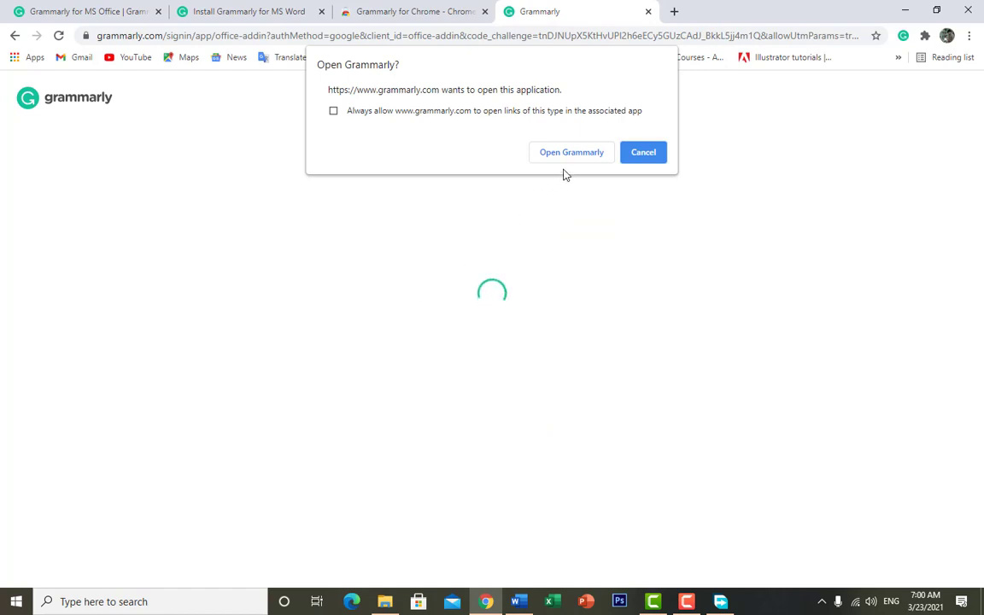
- Allow the browser to open the Grammarly app, then return to Word
{"action": "left_click", "coordinate": [572, 154]}
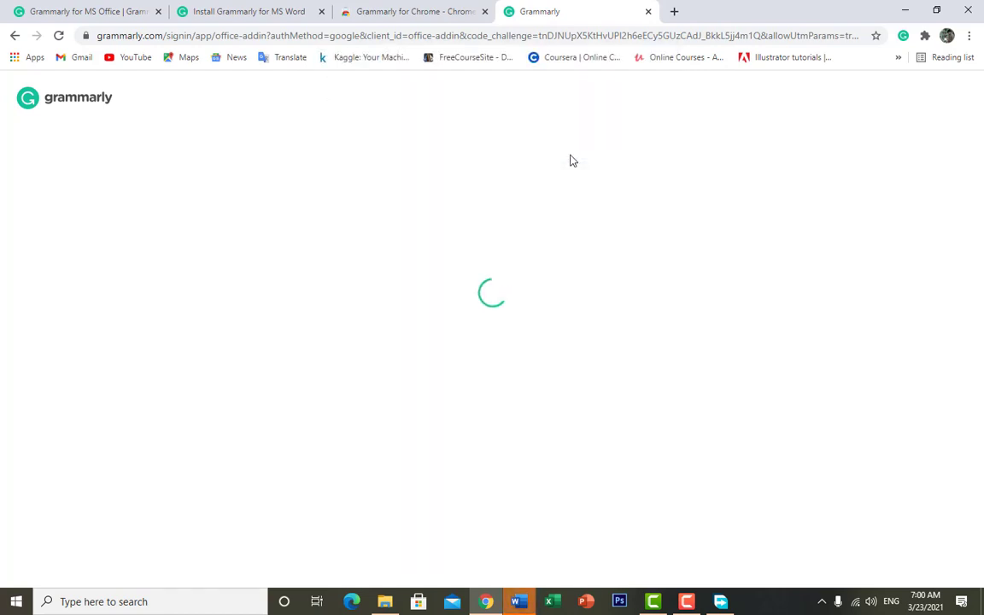
{"action": "left_click", "coordinate": [518, 602]}
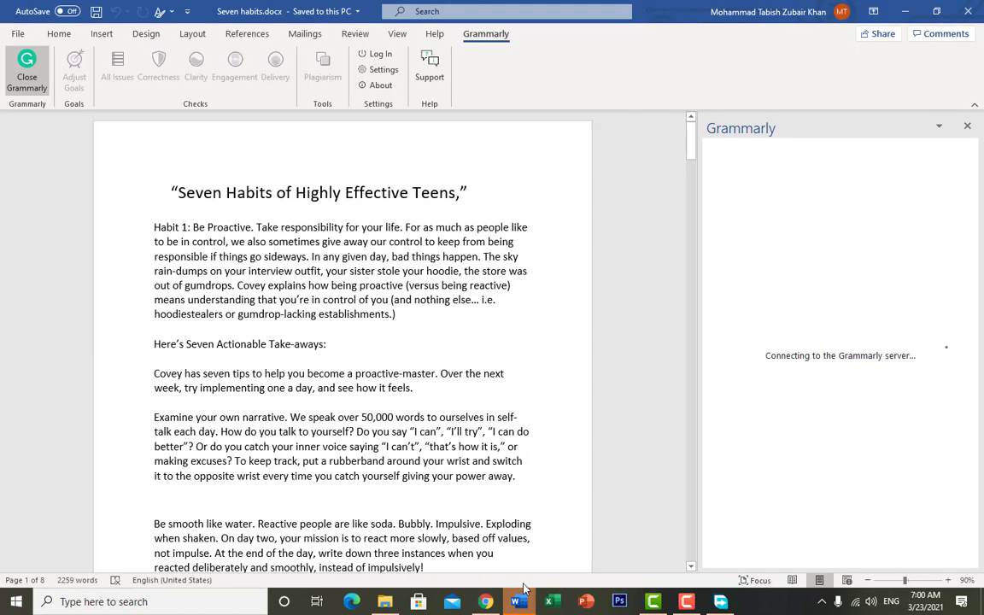